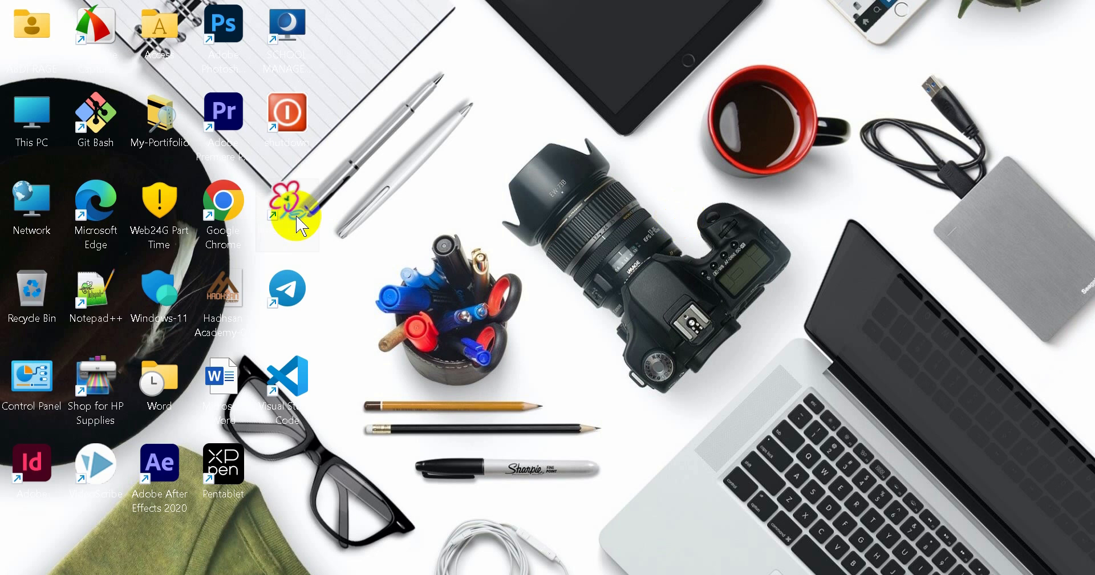
Step: Open the Word document from the desktop and insert several blank lines above the first paragraph
left_click(238, 391)
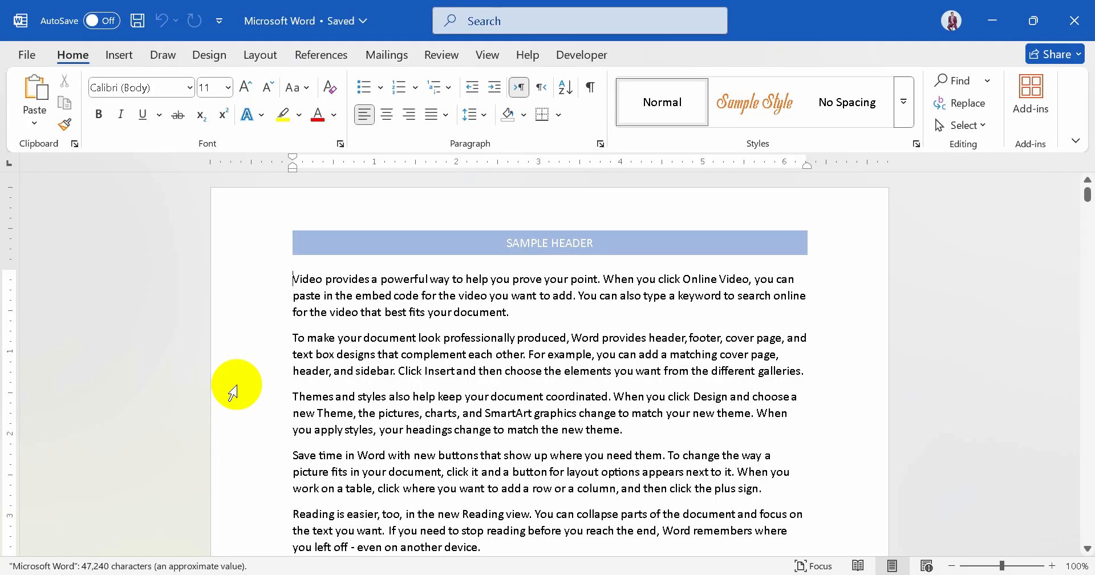
key("Return")
key("Return")
key("Return")
key("Return")
key("Return")
key("Return")
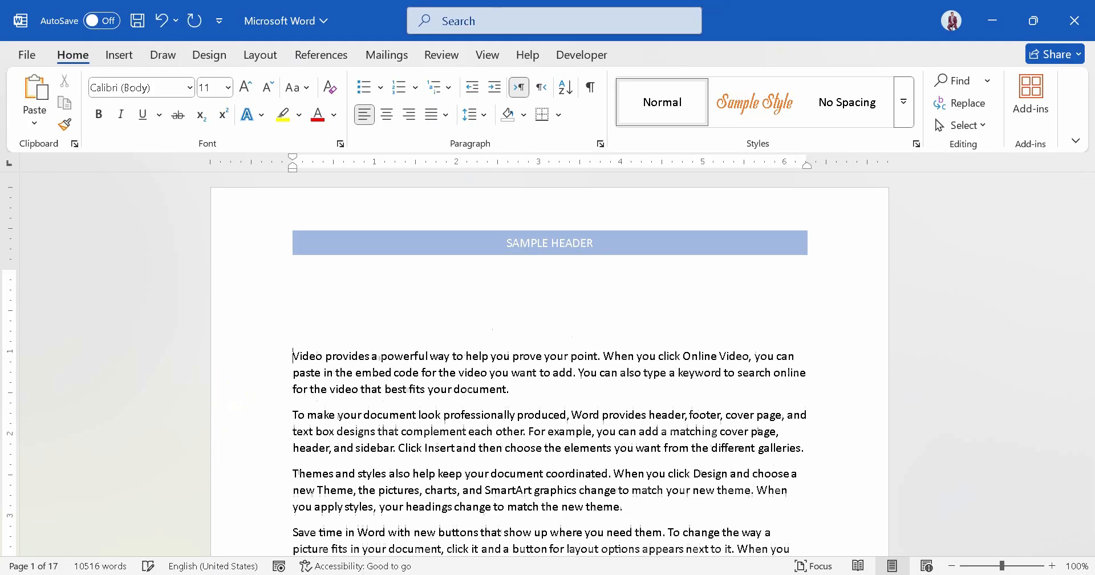
key("Return")
key("Return")
key("Return")
key("Return")
key("Return")
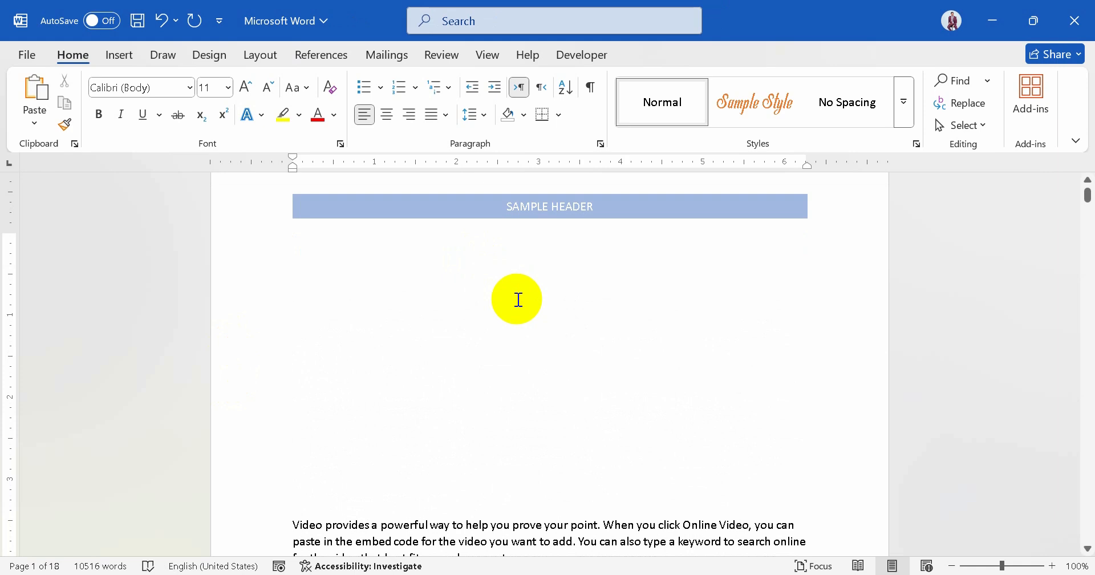
Step: Insert a WordArt in the gold first-row style and enter EVC-PLUS as its text
left_click(123, 57)
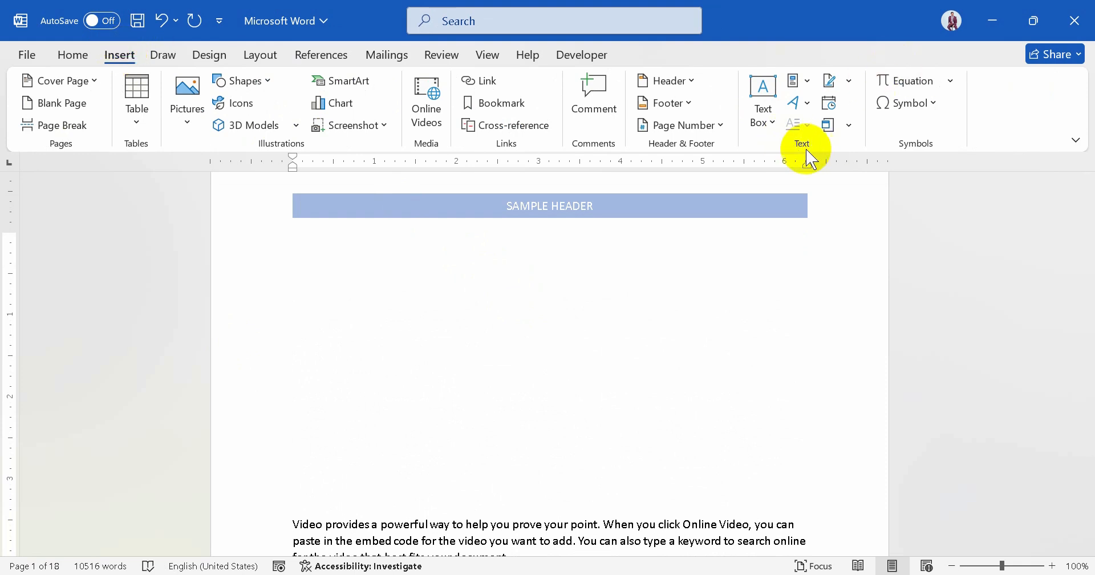
left_click(809, 108)
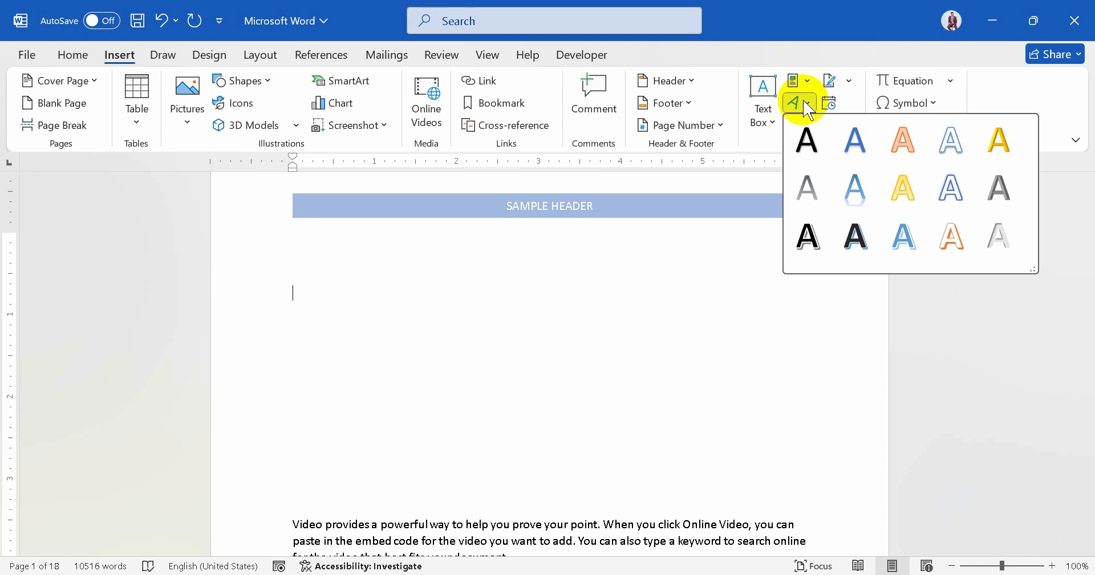
left_click(1000, 143)
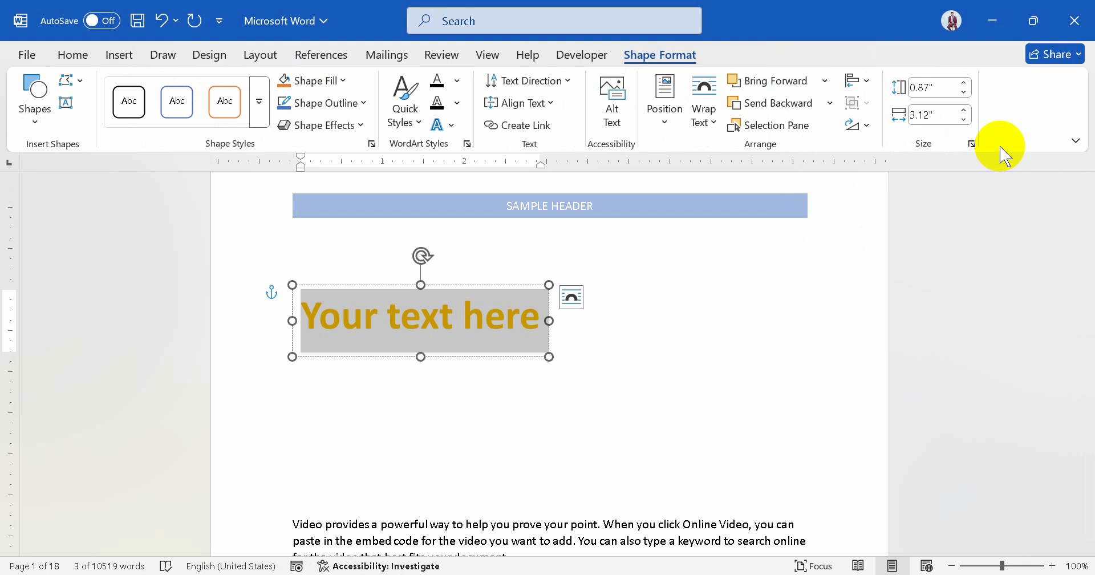
type("evc")
key("BackSpace")
key("BackSpace")
key("BackSpace")
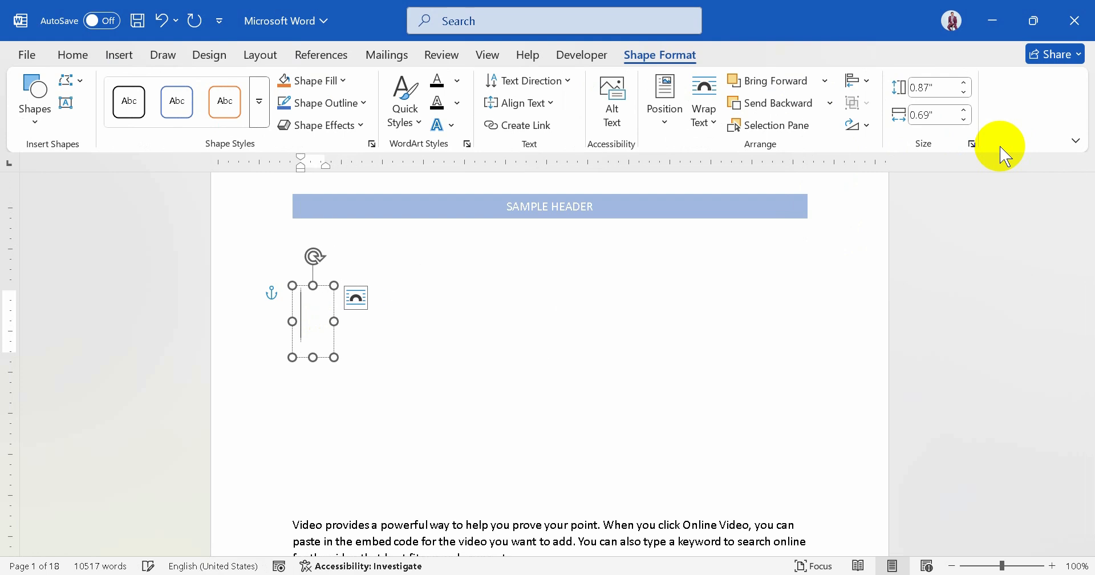
type("EV")
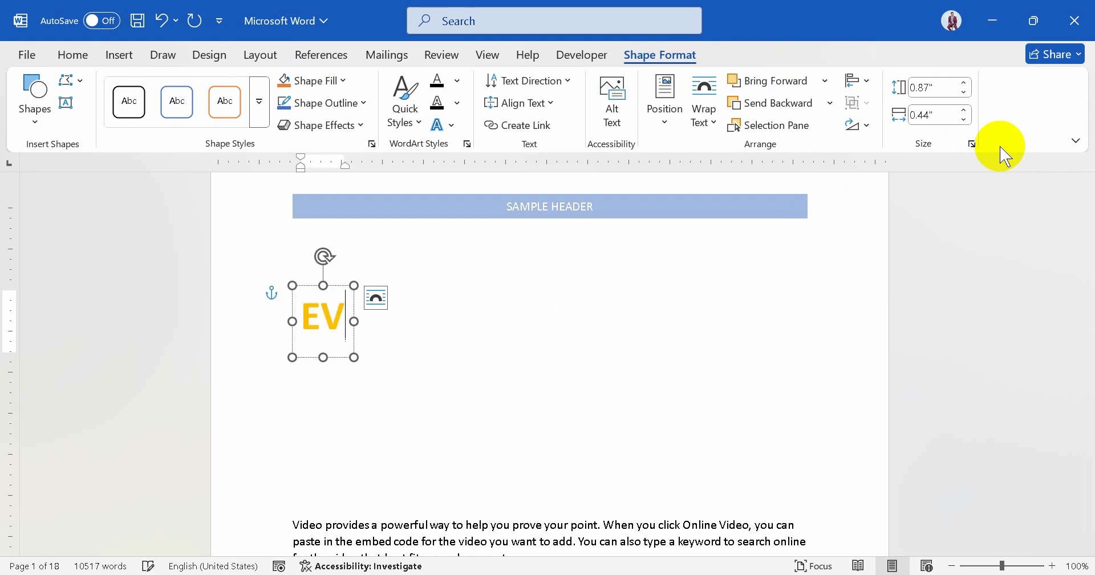
type("C-PLUS")
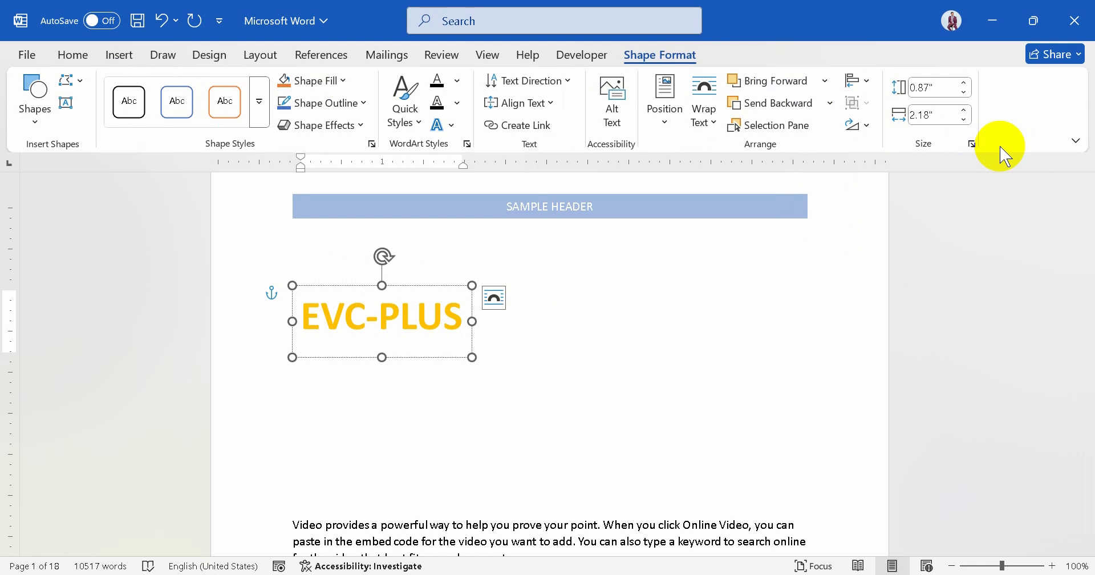
Step: Enlarge the whole EVC-PLUS WordArt text to font size 90
key("ctrl+a")
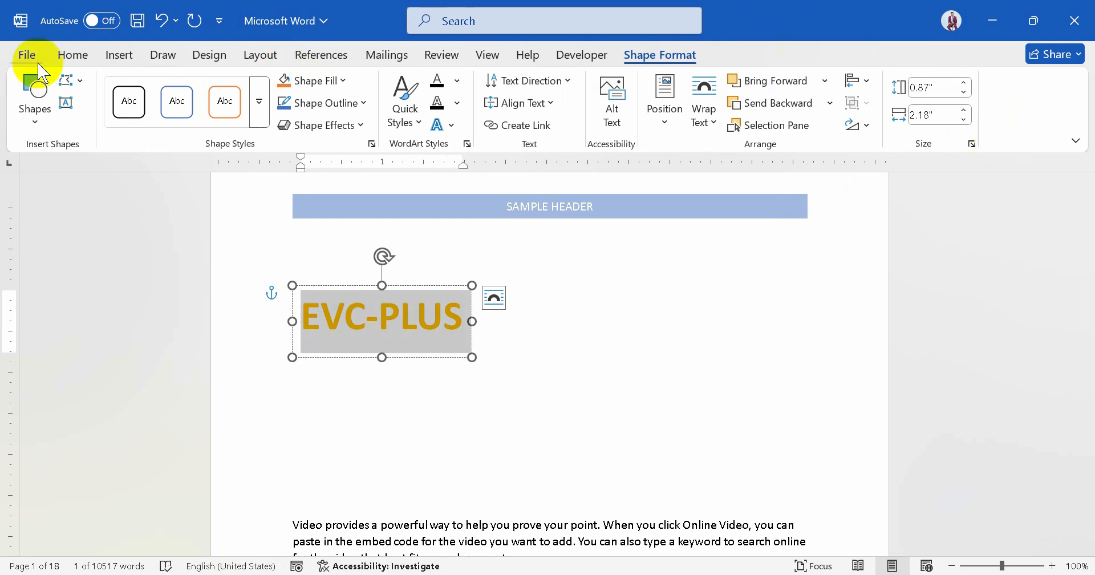
left_click(73, 57)
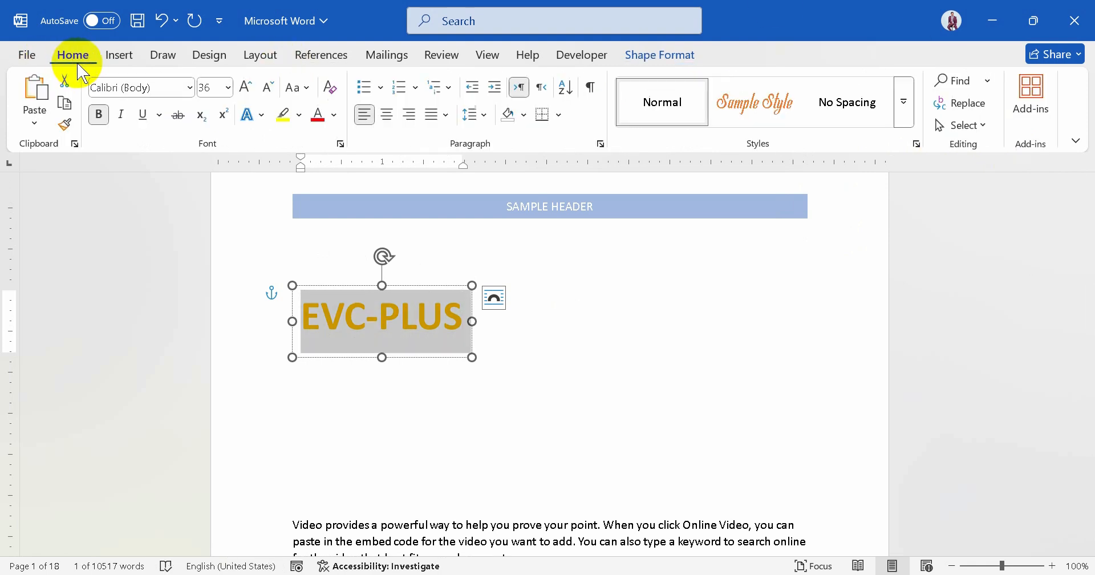
left_click(245, 86)
left_click(245, 87)
left_click(245, 87)
left_click(246, 87)
left_click(246, 87)
left_click(245, 88)
left_click(246, 88)
left_click(246, 89)
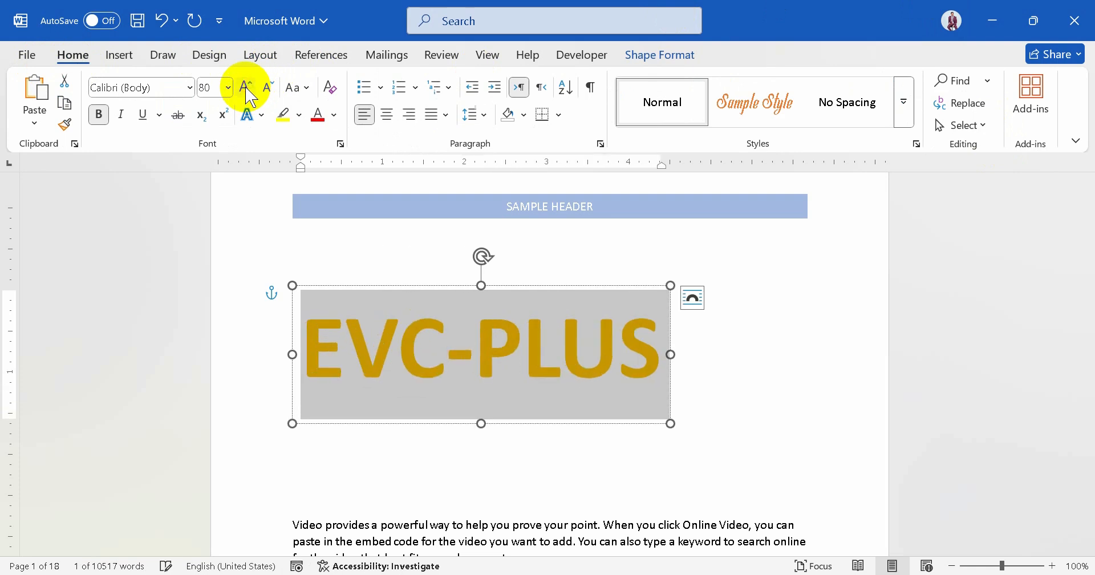
left_click(246, 88)
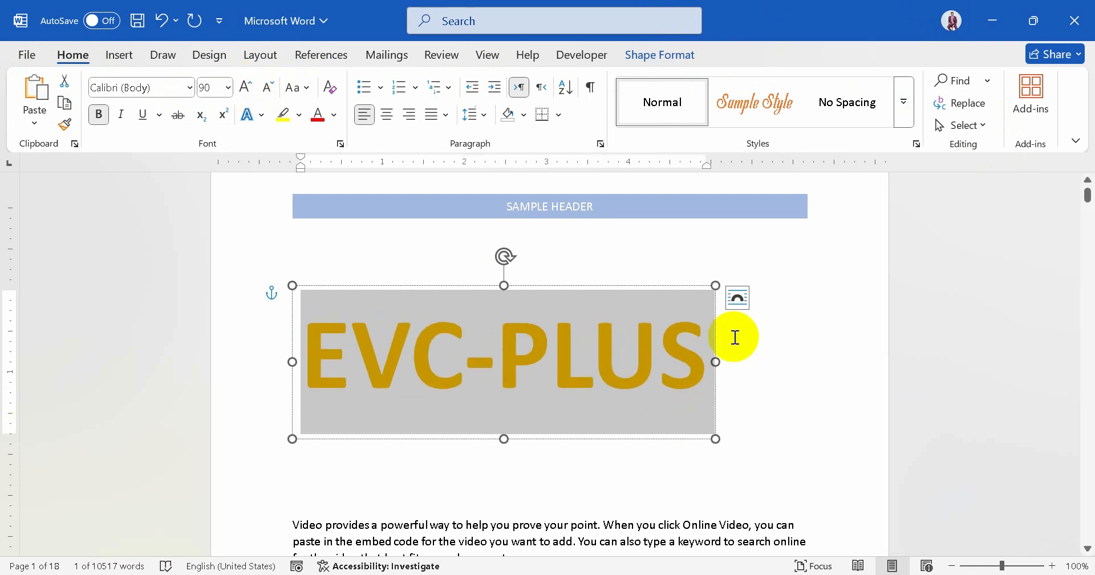
Step: Widen the EVC-PLUS WordArt box to about 6.1 inches and increase its text to font size 100
left_click_drag(715, 362, 794, 362)
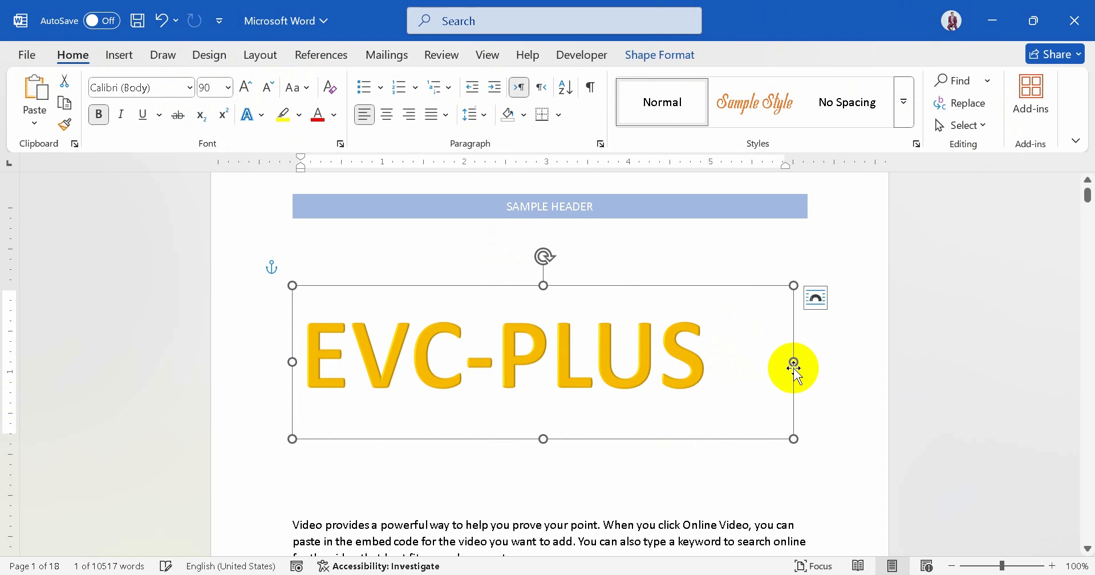
left_click(728, 363)
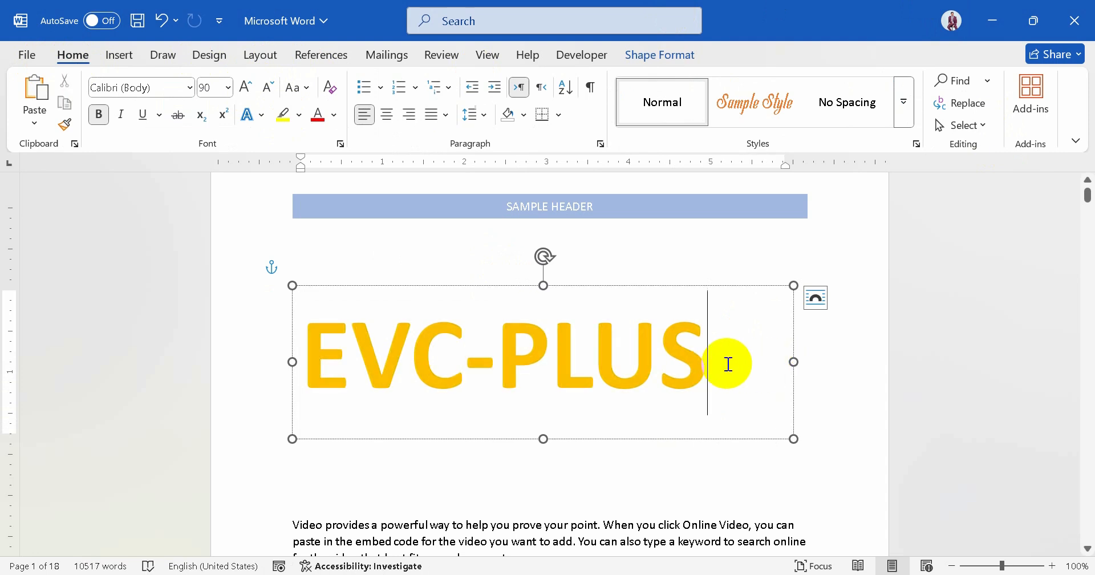
triple_click(729, 363)
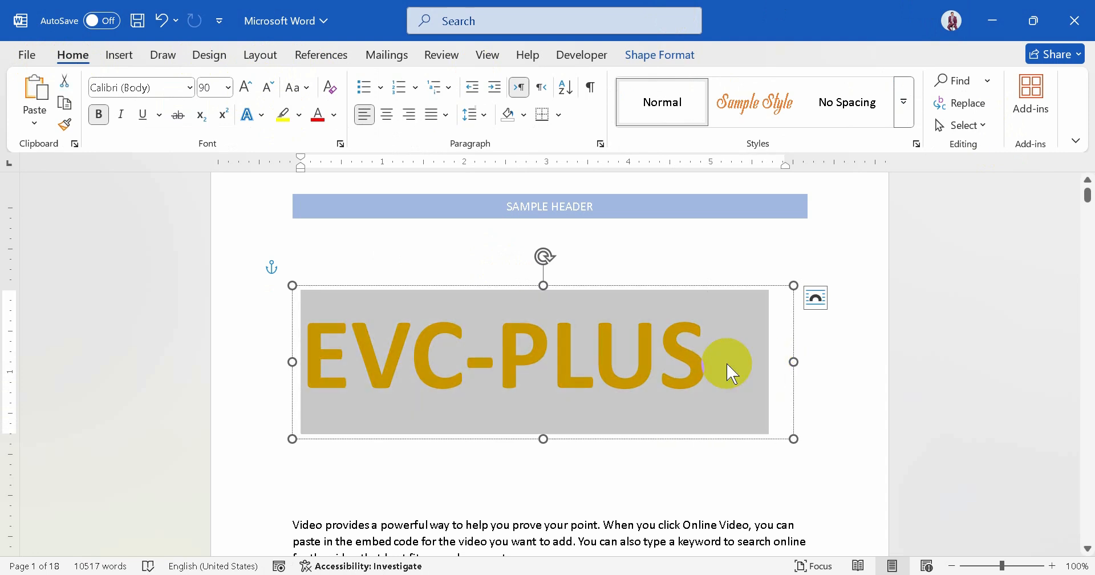
left_click(246, 88)
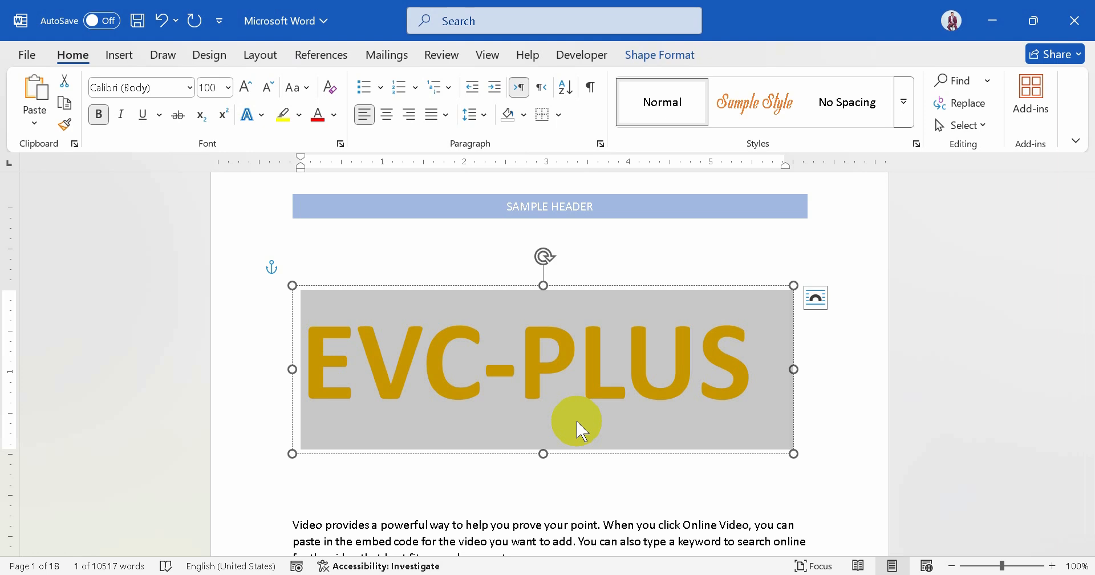
left_click(578, 485)
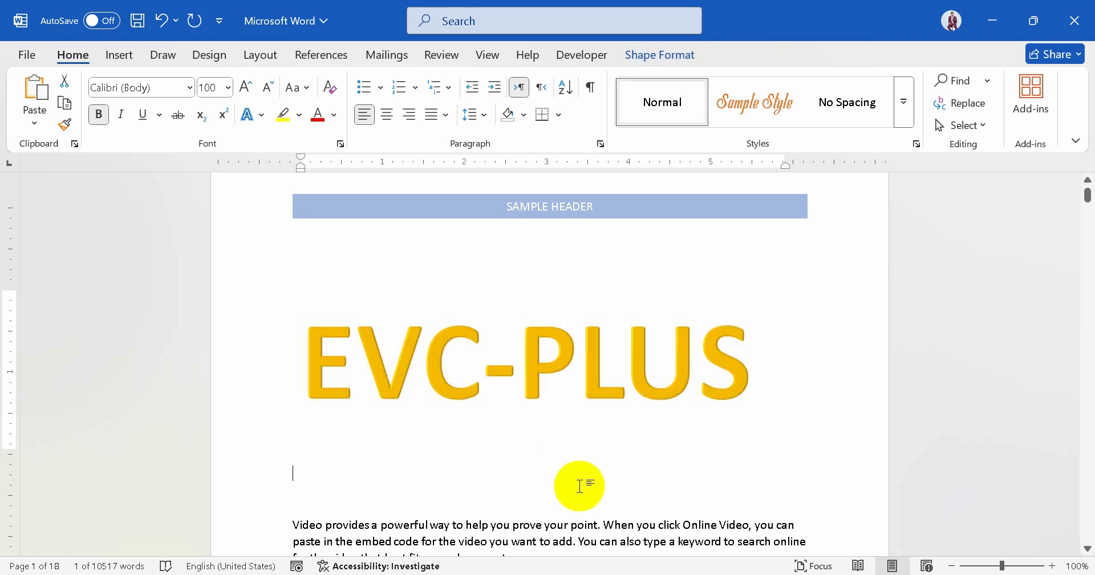
left_click(558, 395)
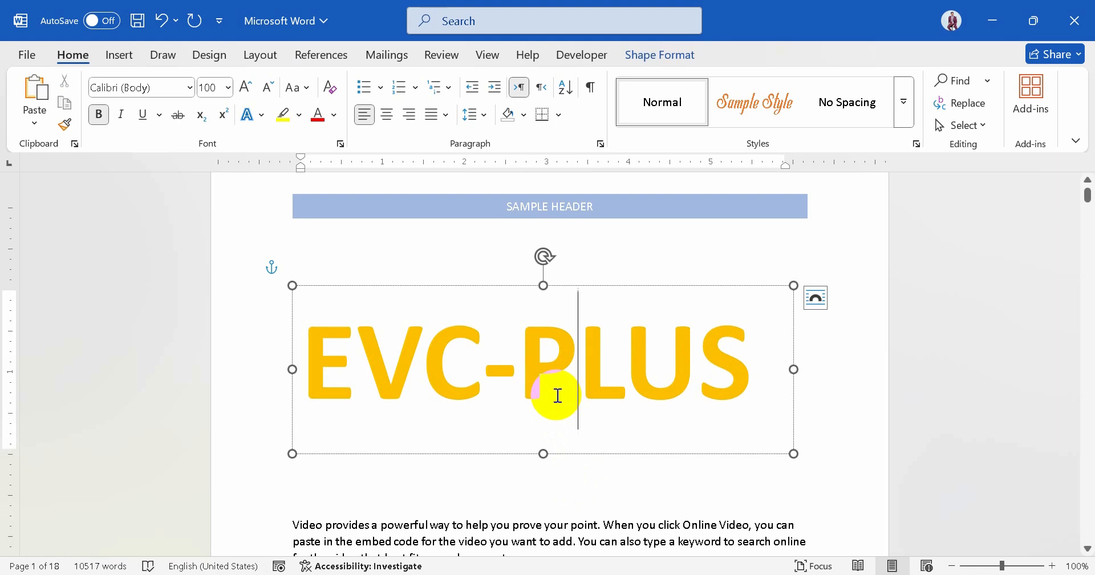
Step: Insert a second WordArt in the light-blue third-row style and place it above the EVC-PLUS text
left_click(118, 57)
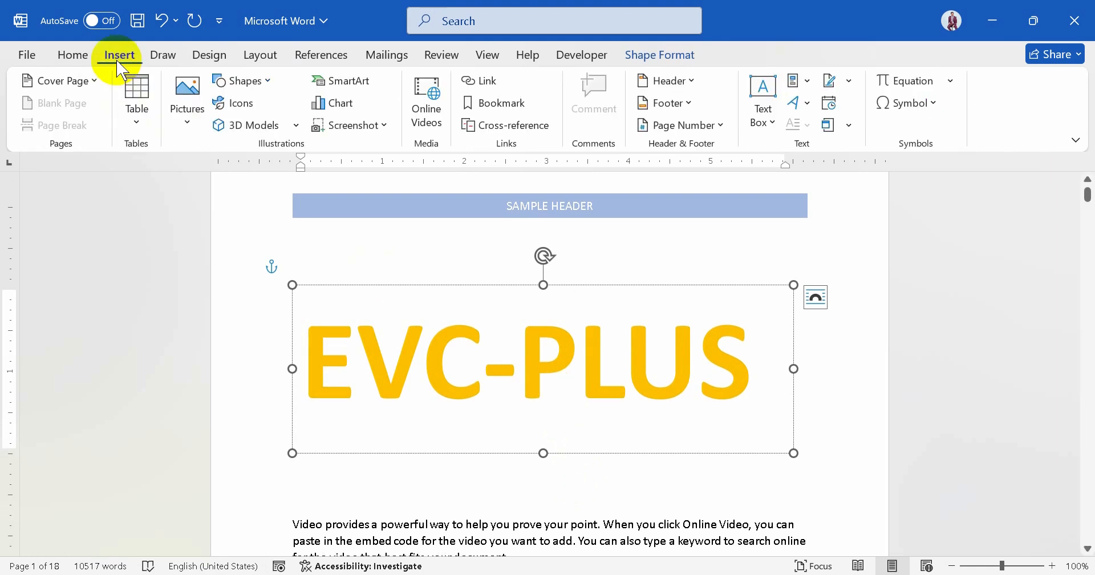
left_click(806, 110)
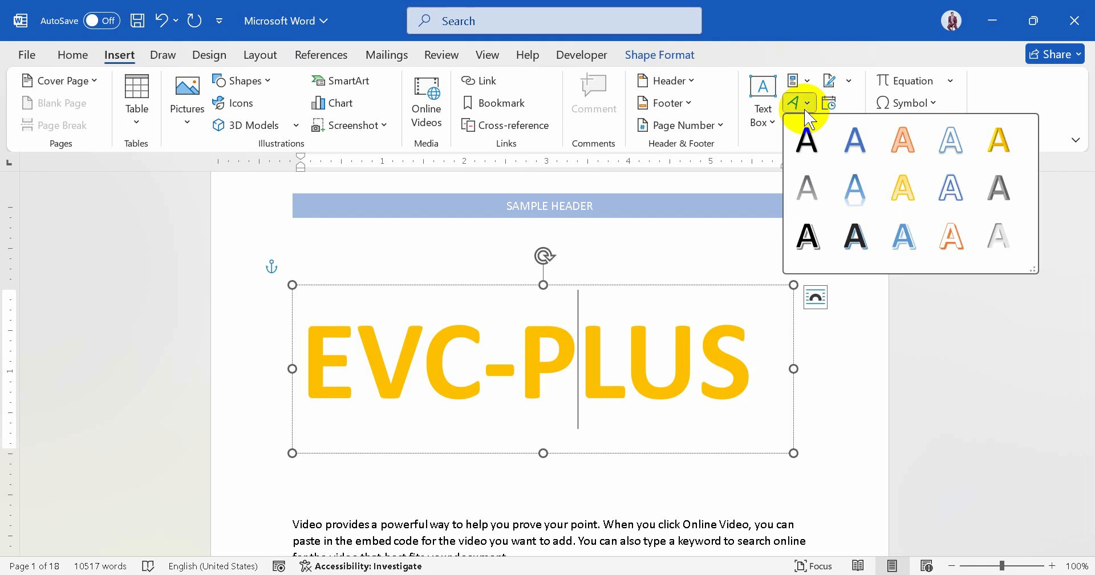
left_click(902, 234)
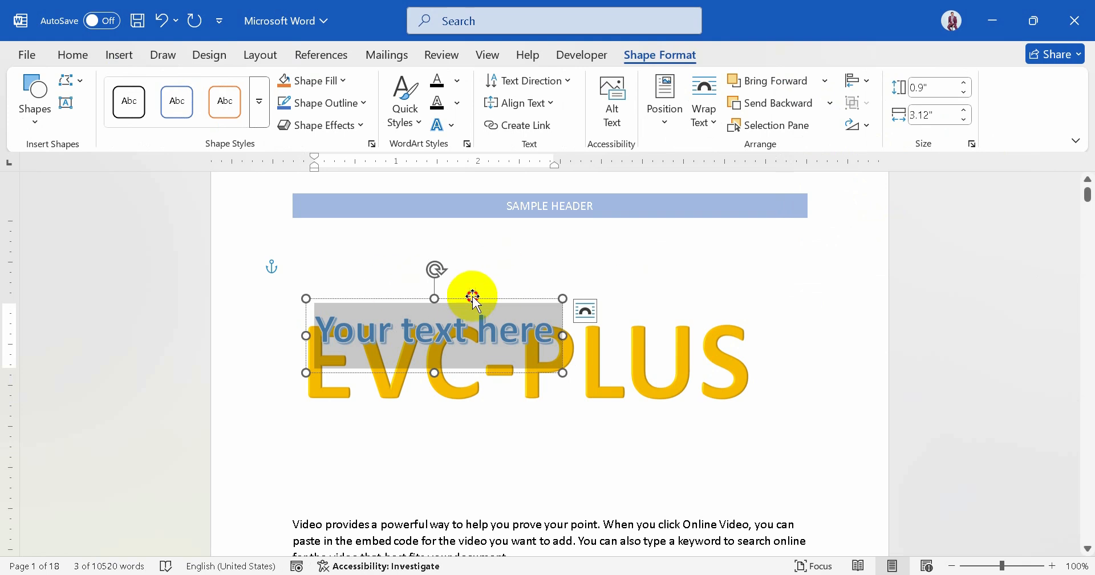
left_click_drag(474, 296, 524, 237)
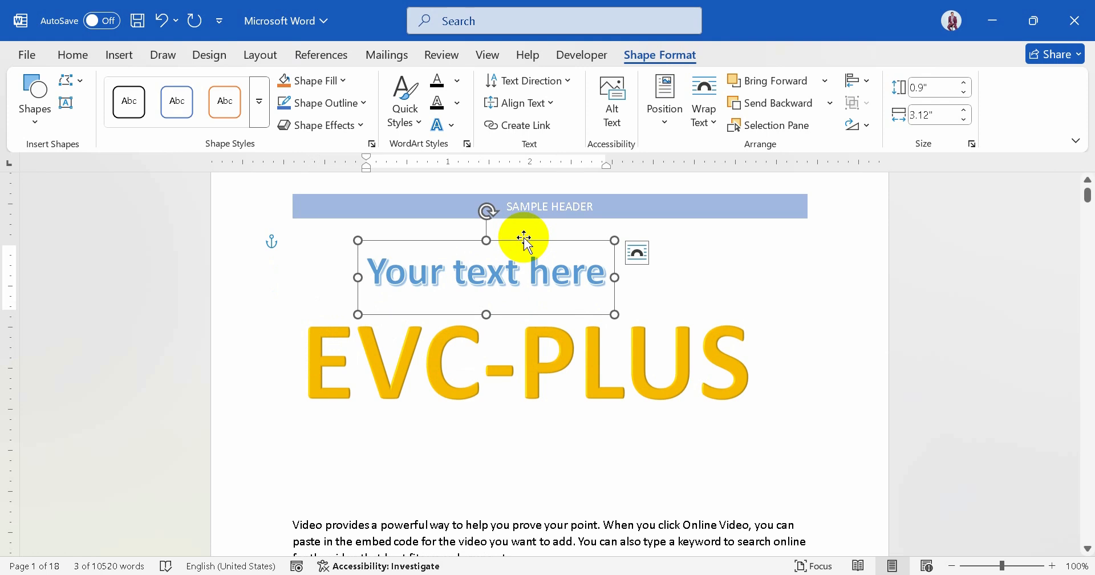
Step: Delete both WordArt objects, the light-blue placeholder text and the gold EVC-PLUS
key("Delete")
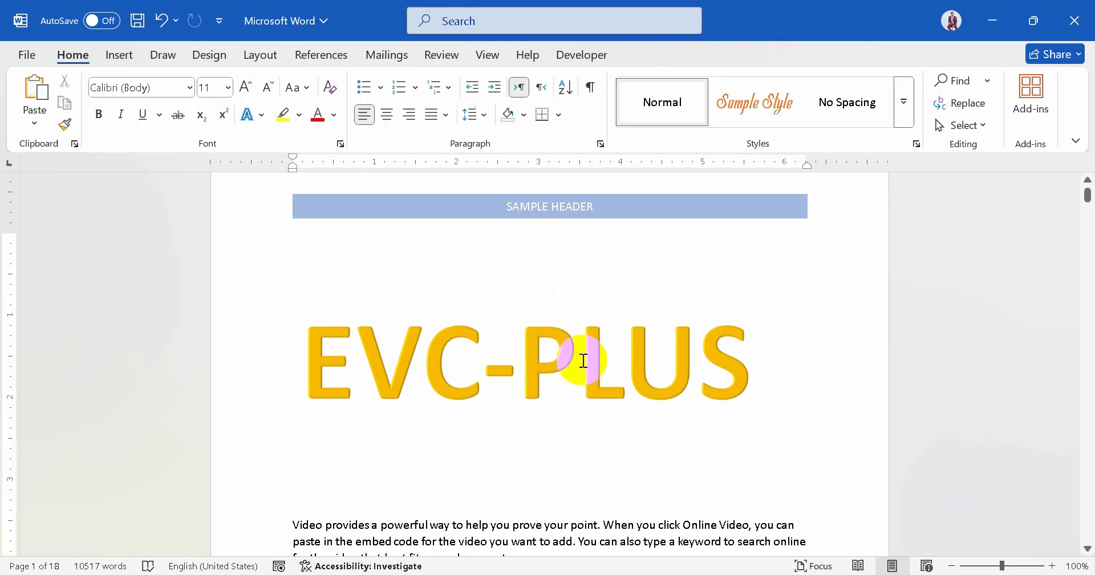
left_click(583, 361)
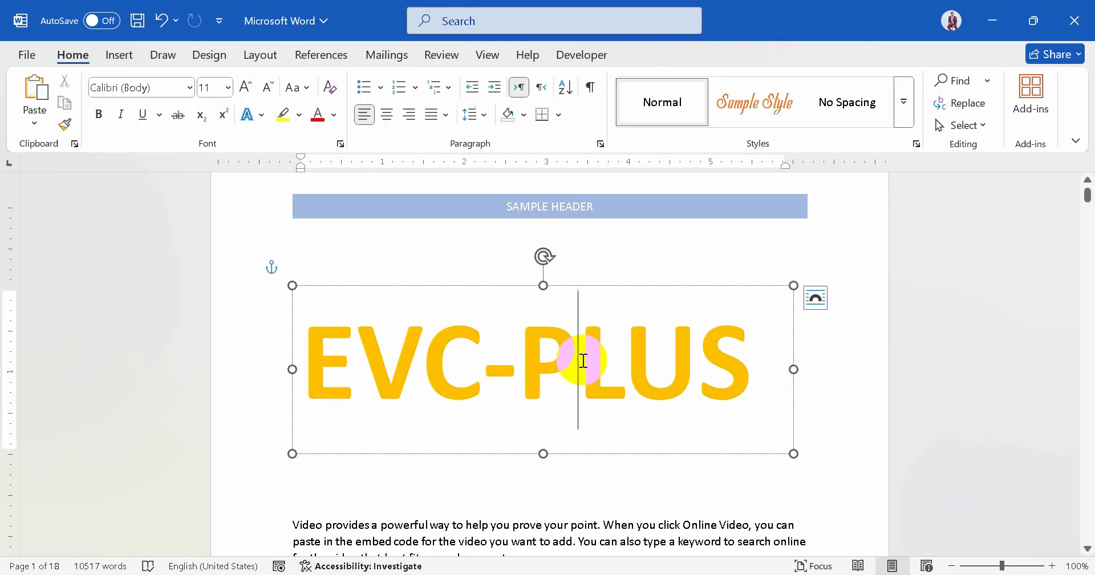
left_click(650, 285)
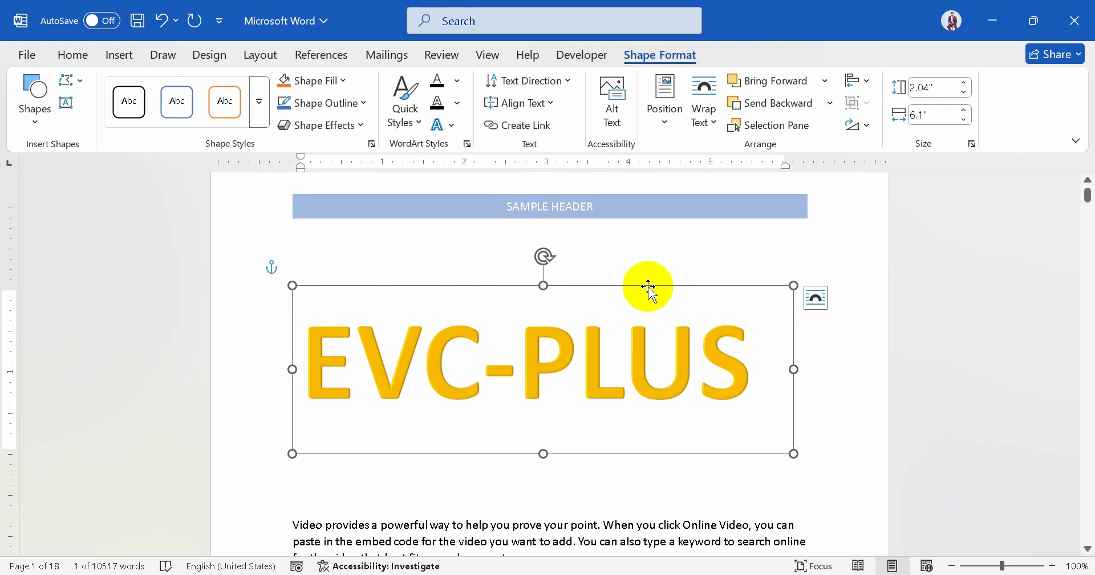
key("Delete")
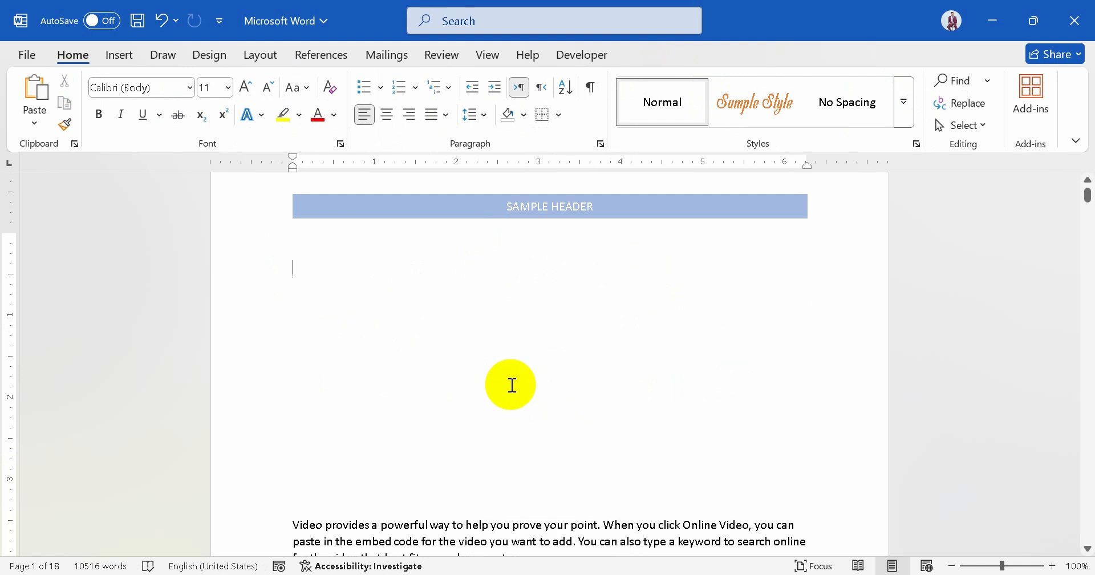
Step: Remove the extra blank lines between the header and the first paragraph, leaving a single one
key("Down")
key("Down")
key("Down")
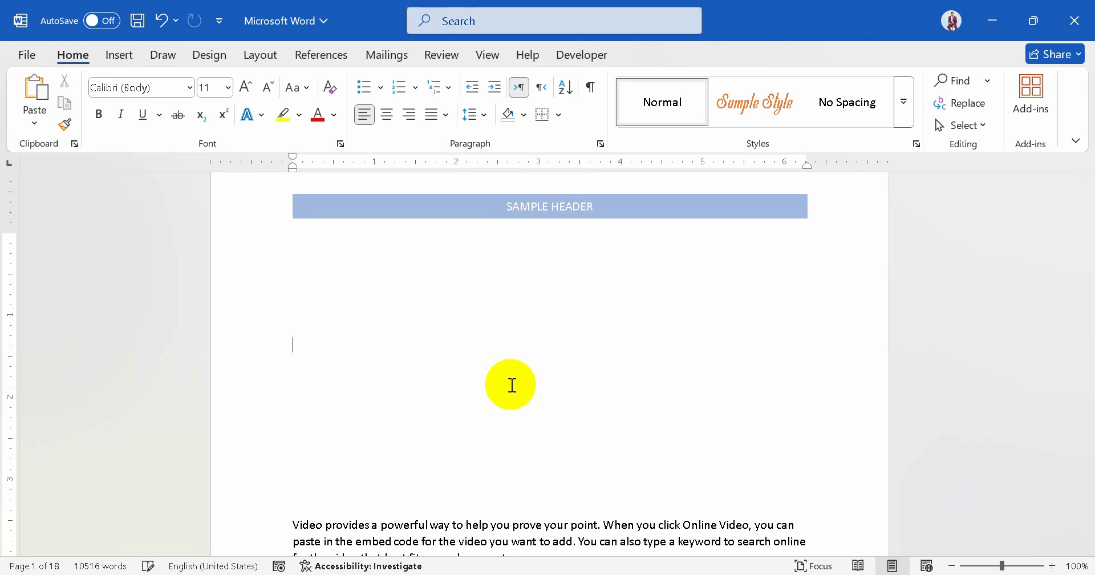
key("Delete")
key("Delete")
key("Delete")
key("Delete")
key("Delete")
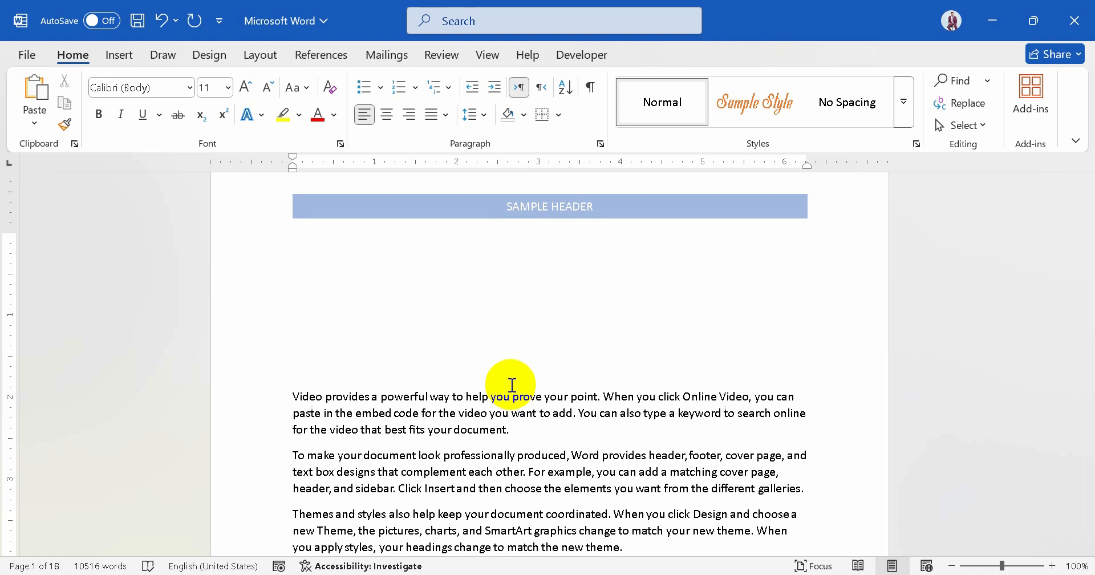
key("Delete")
key("Delete")
key("Delete")
key("Up")
key("Up")
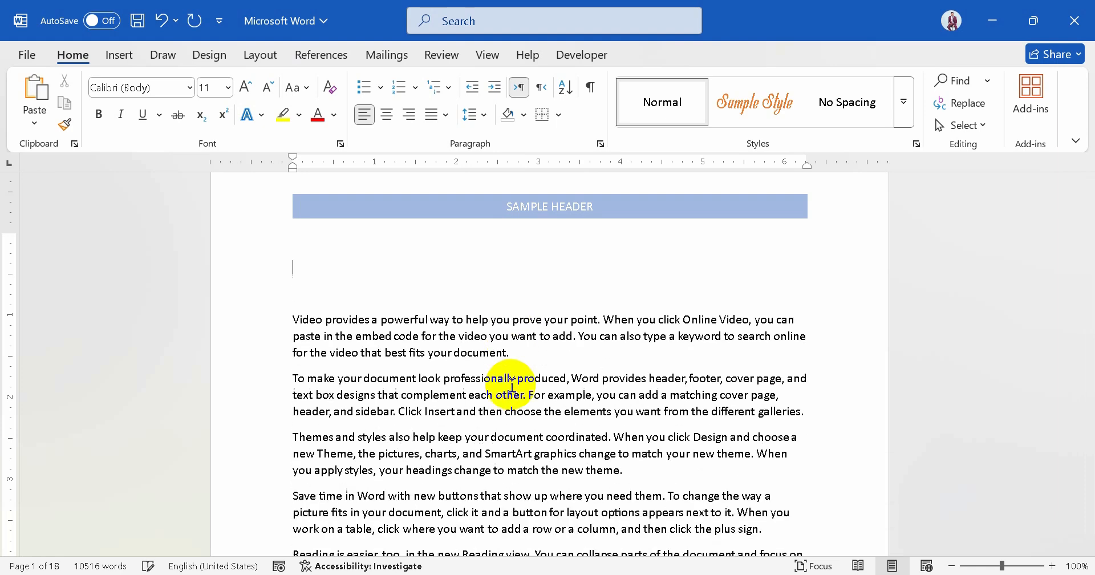
key("Delete")
key("Delete")
key("Delete")
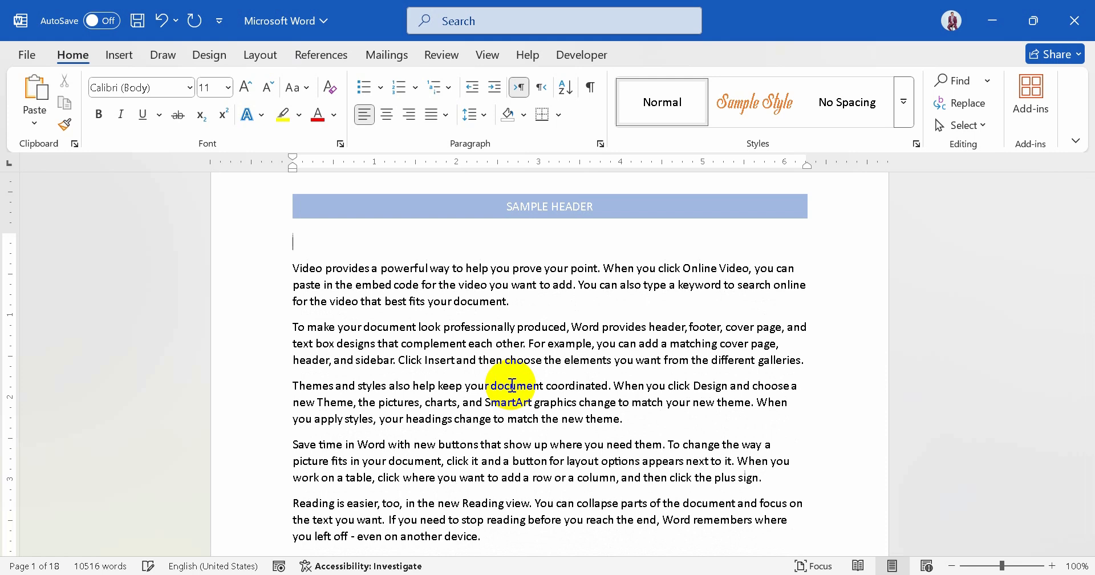